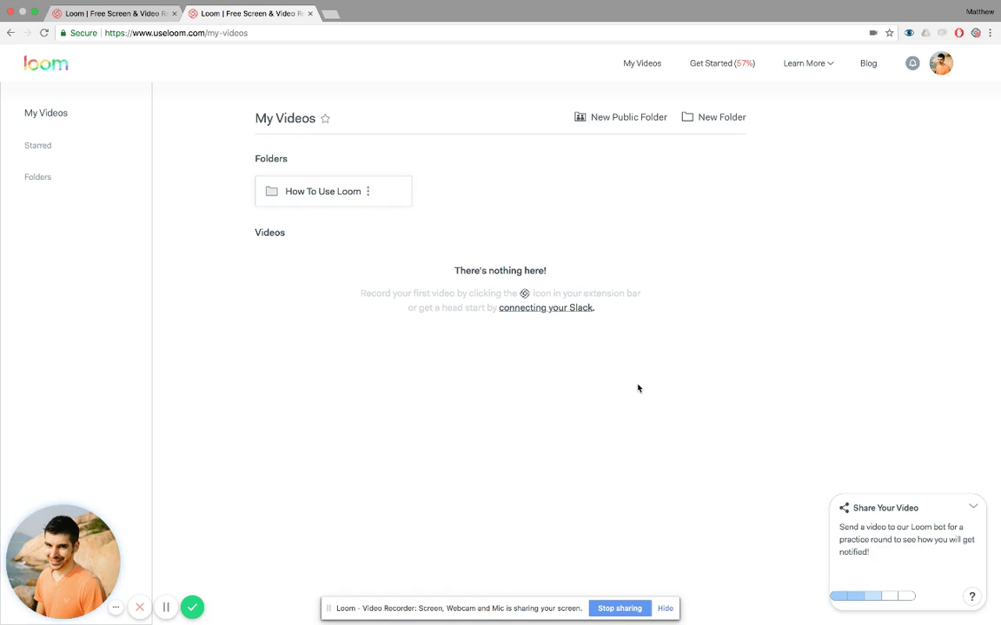
Slide from the Chrome Loom page to the desktop running the Ableton Live session.
key("ctrl+Right")
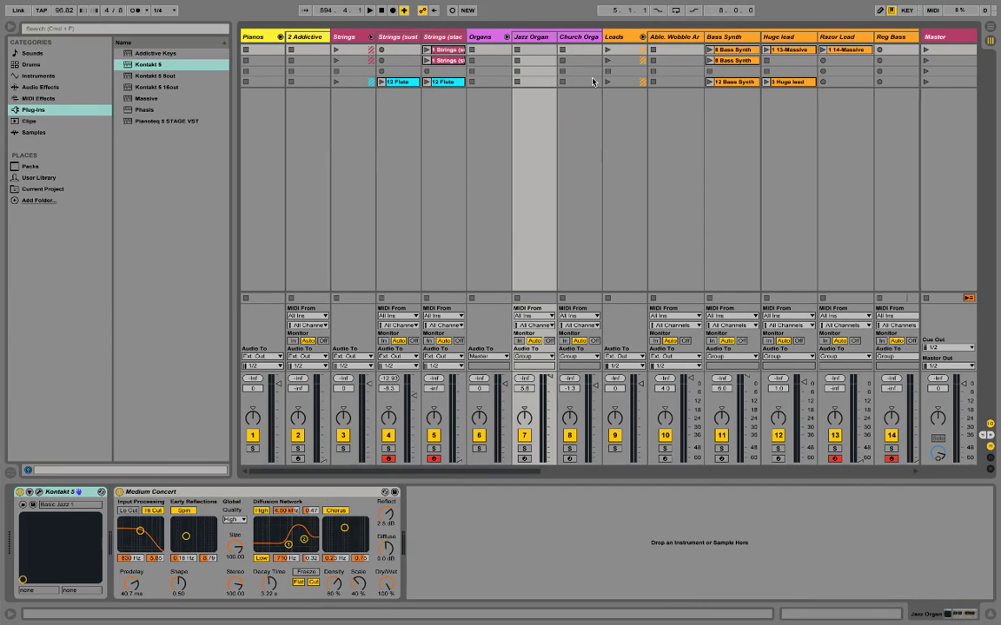
scroll(587, 88, "right", 10)
scroll(588, 87, "left", 10)
scroll(332, 71, "right", 10)
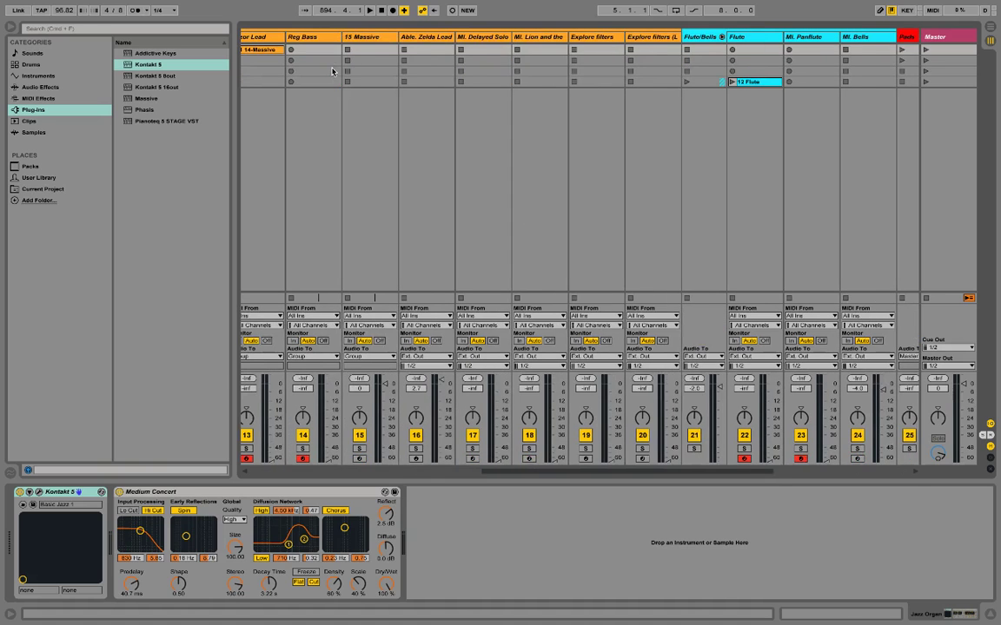
scroll(321, 74, "left", 10)
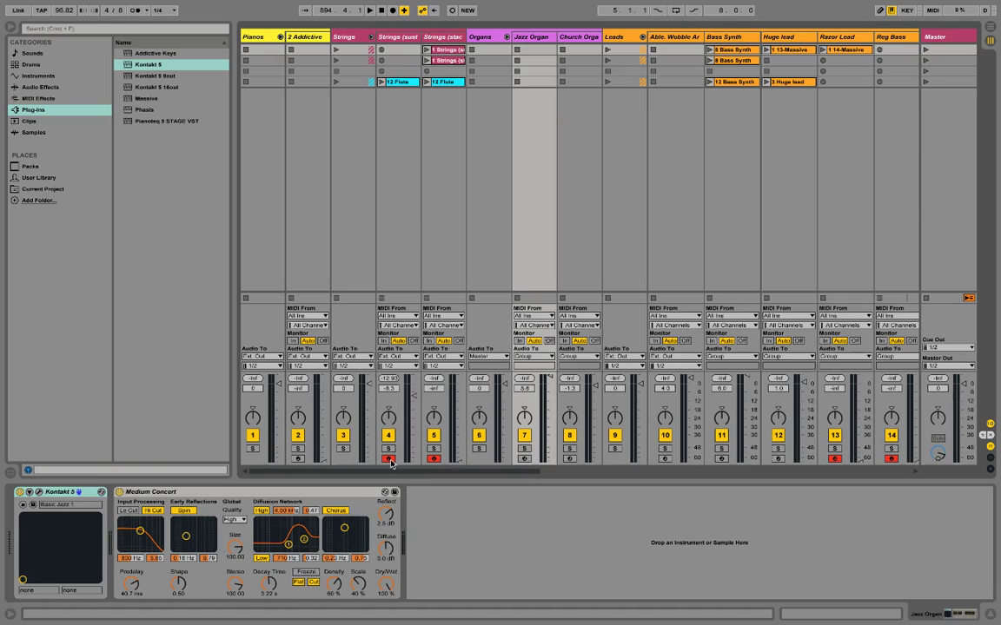
Turn off record-arming on tracks 28, 26, 23, 14, 5 and 4.
scroll(498, 408, "right", 10)
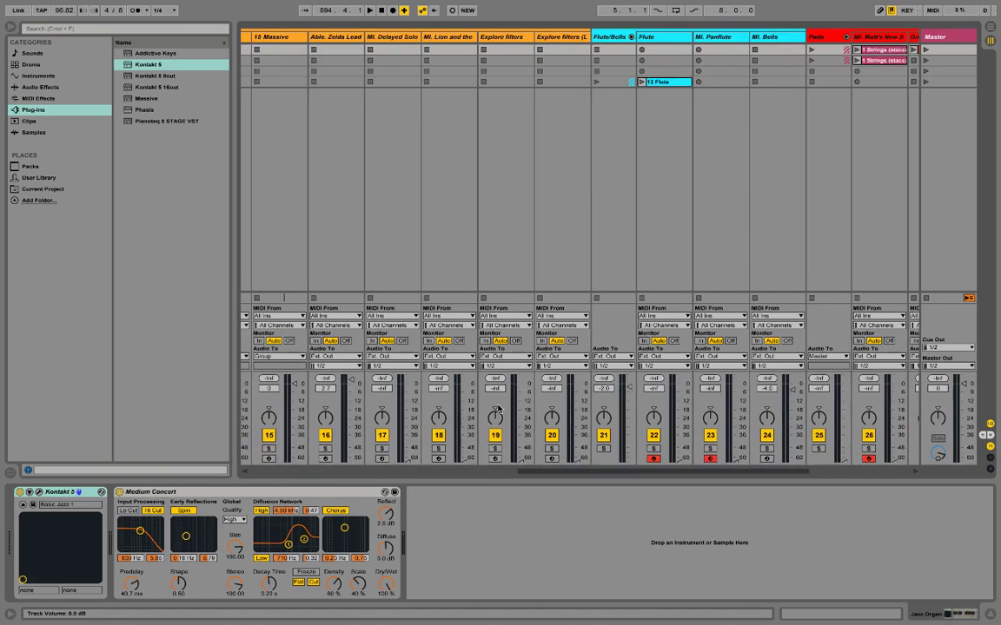
scroll(498, 408, "right", 5)
left_click(721, 460)
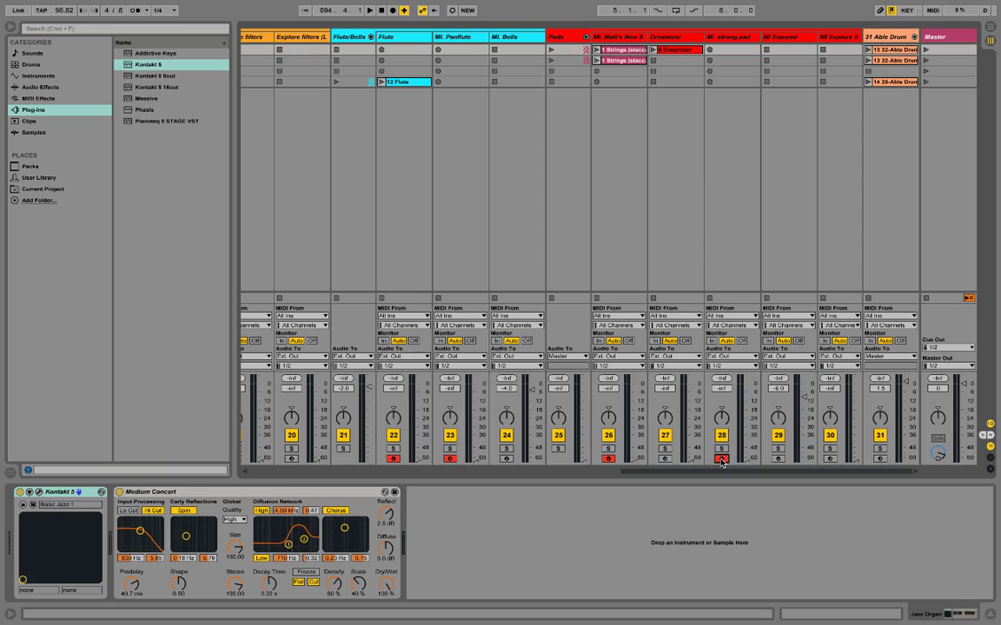
left_click(721, 461)
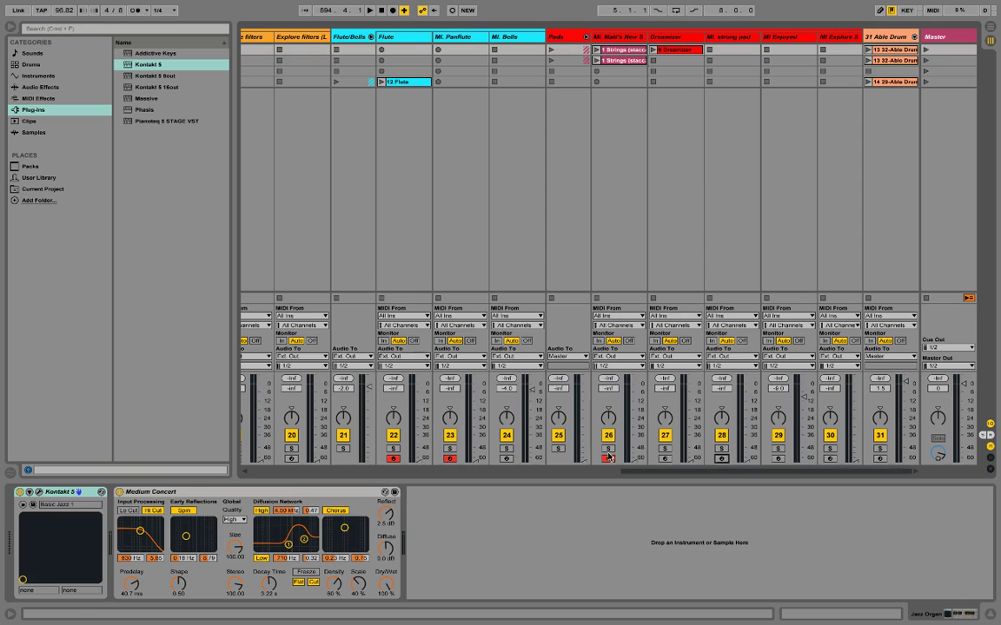
scroll(417, 434, "left", 8)
left_click(401, 459)
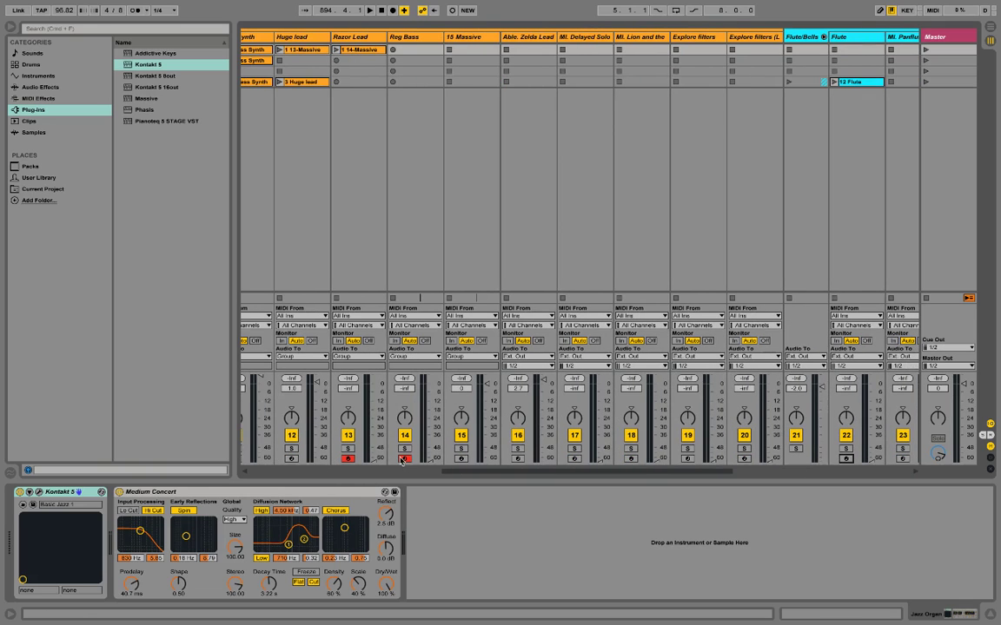
scroll(350, 465, "left", 11)
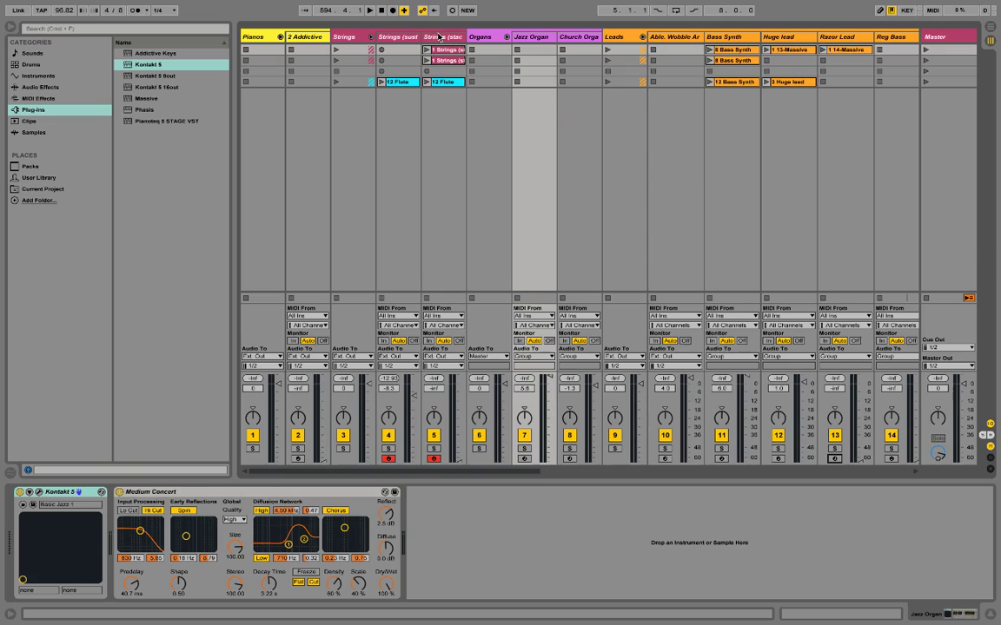
left_click(432, 459)
Arm Strings (sustain), raise its volume to -3.4 dB, then disarm it again.
left_click(433, 458)
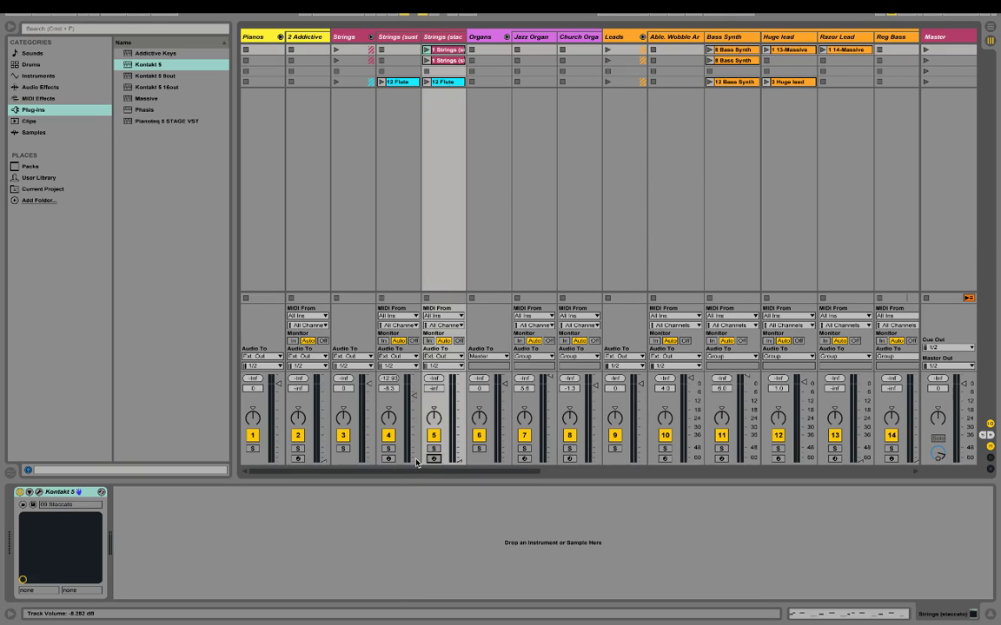
left_click(387, 458)
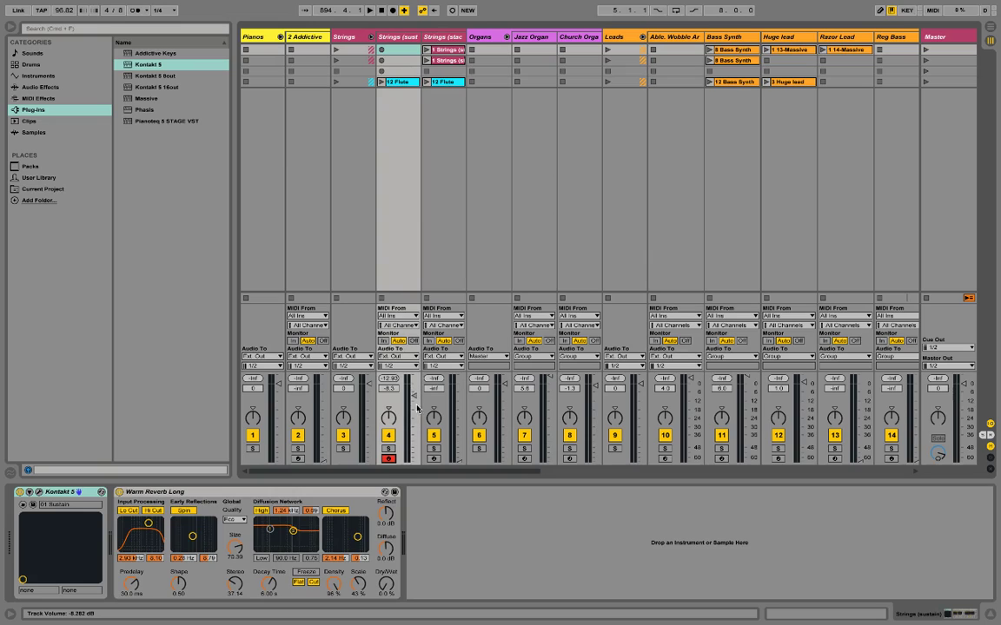
left_click_drag(417, 408, 416, 394)
left_click(390, 461)
scroll(649, 122, "right", 10)
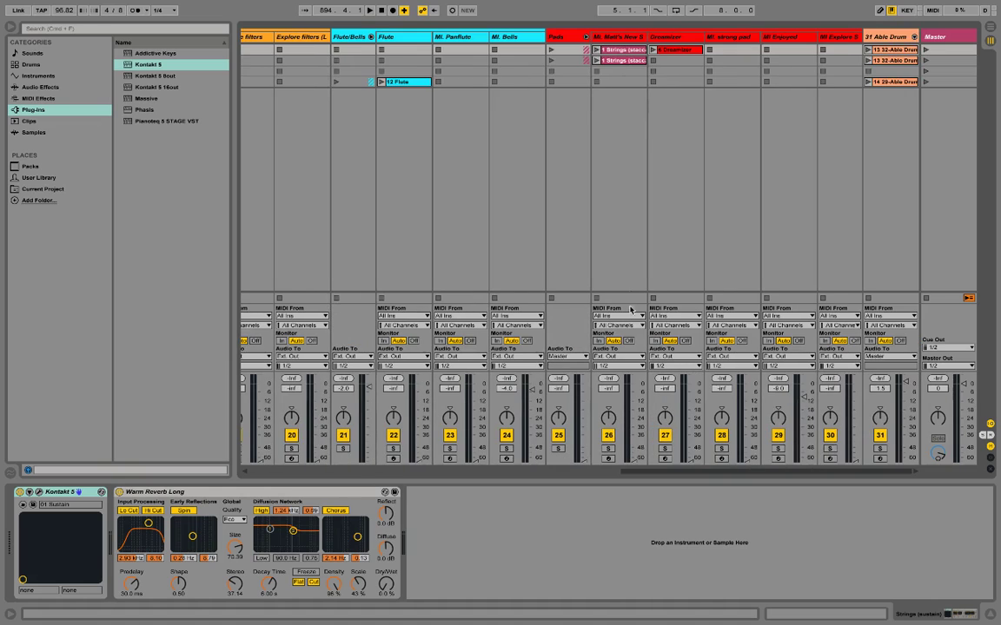
scroll(623, 157, "left", 10)
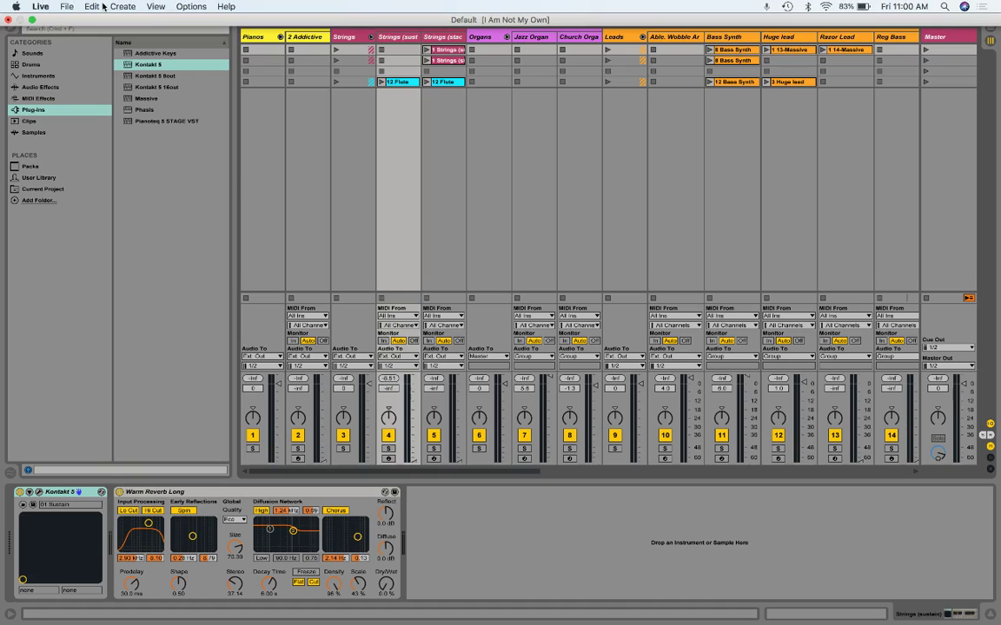
Insert a new MIDI track and drop an empty Instrument Rack from the Instruments browser onto it.
left_click(123, 7)
left_click(130, 63)
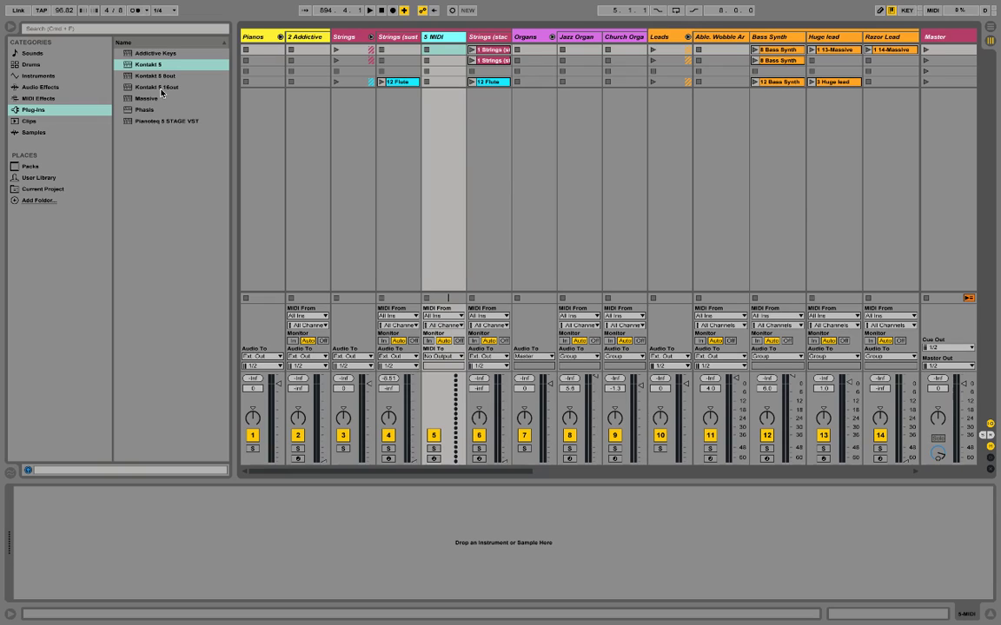
left_click(31, 54)
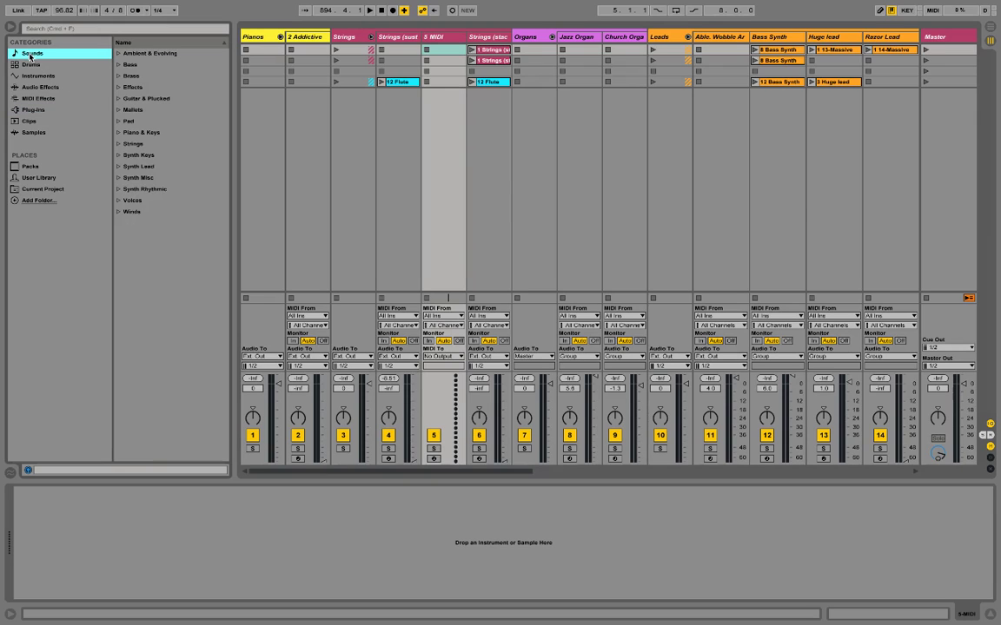
left_click(35, 76)
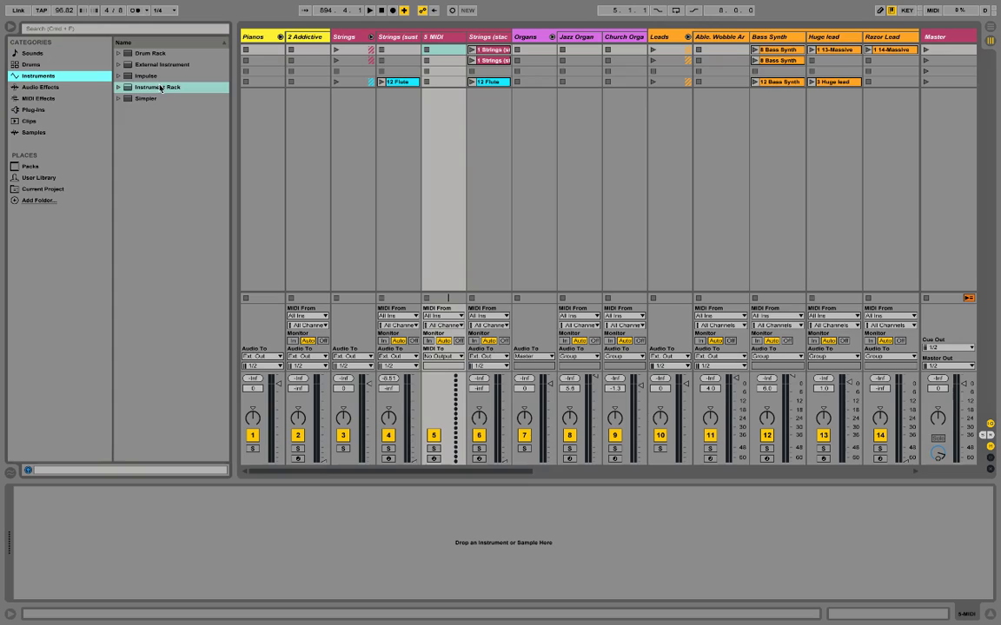
left_click(119, 88)
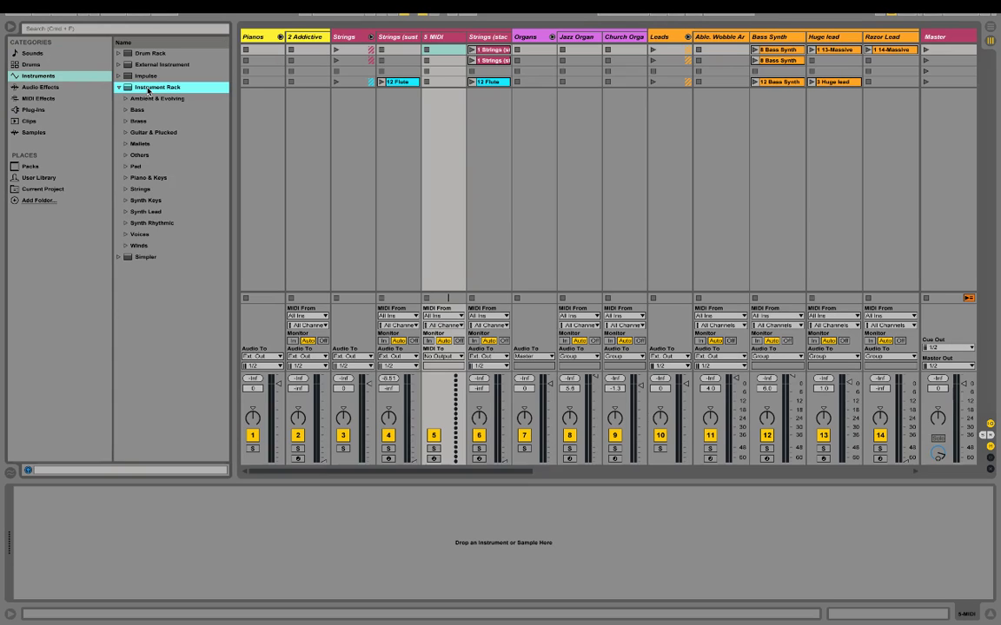
left_click_drag(150, 89, 174, 527)
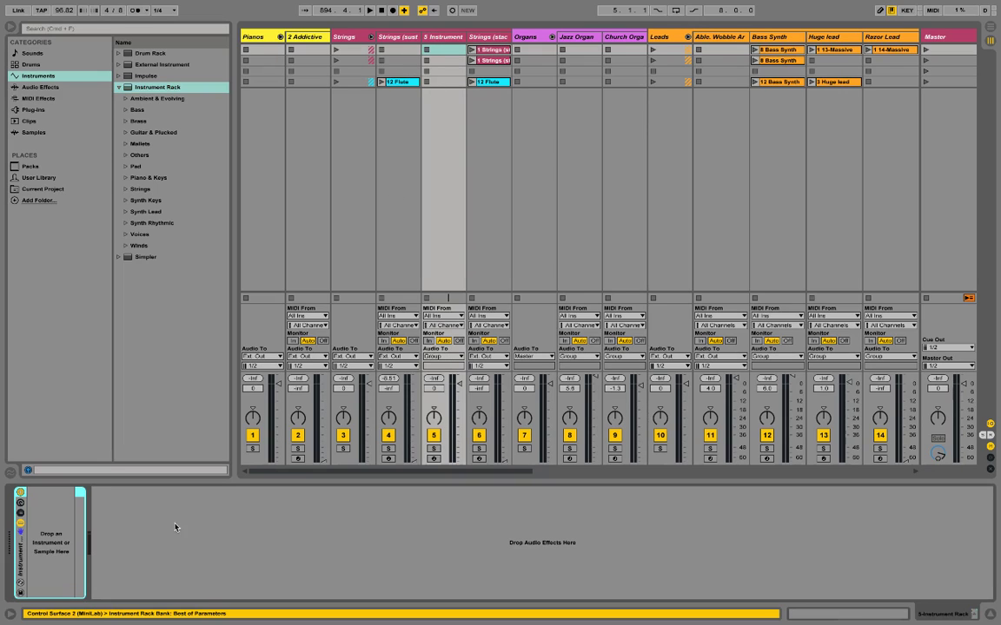
Preview Celestial Pad.adg from Sounds > Pad, load it into track 5's rack, and record-arm track 5.
left_click(118, 88)
left_click(38, 54)
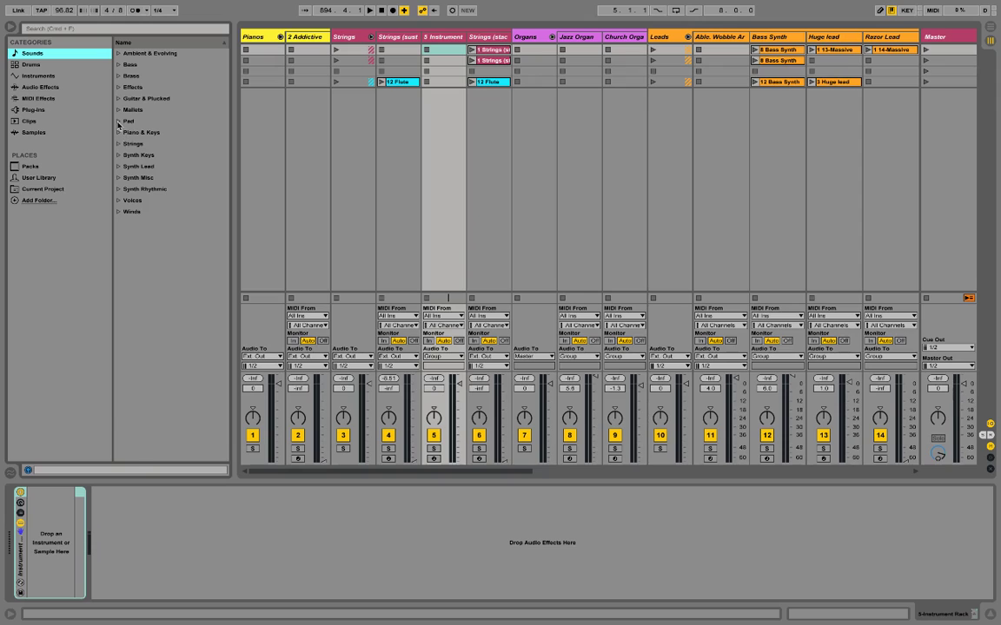
left_click(118, 121)
left_click(151, 145)
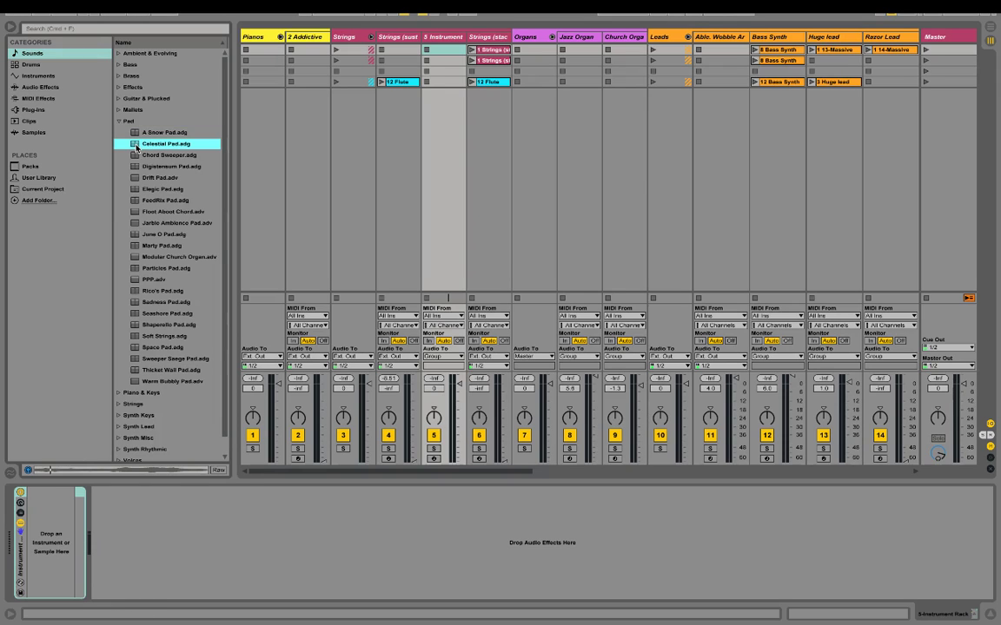
left_click_drag(151, 148, 44, 527)
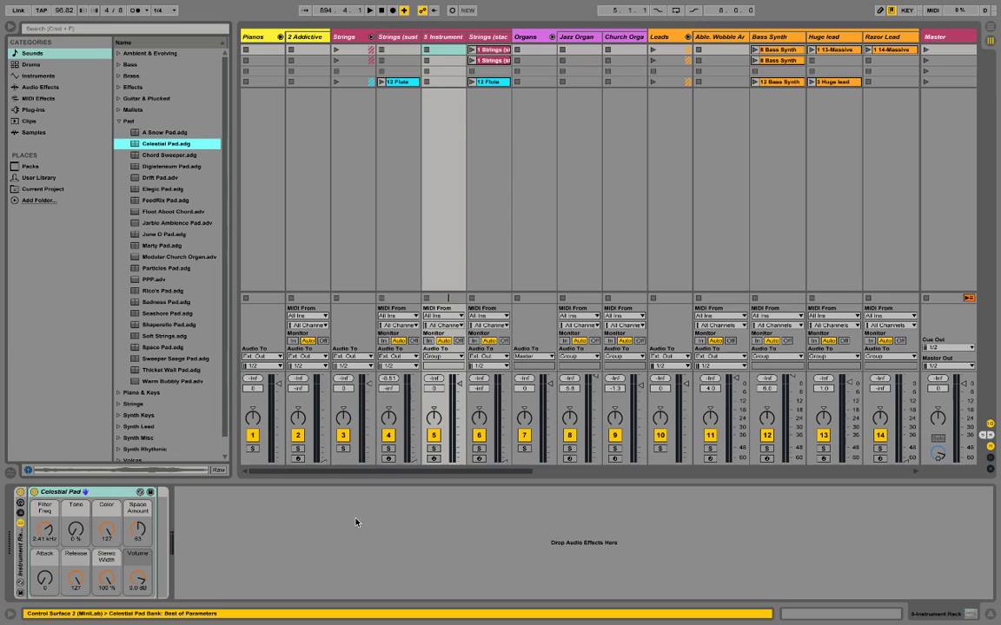
left_click(434, 459)
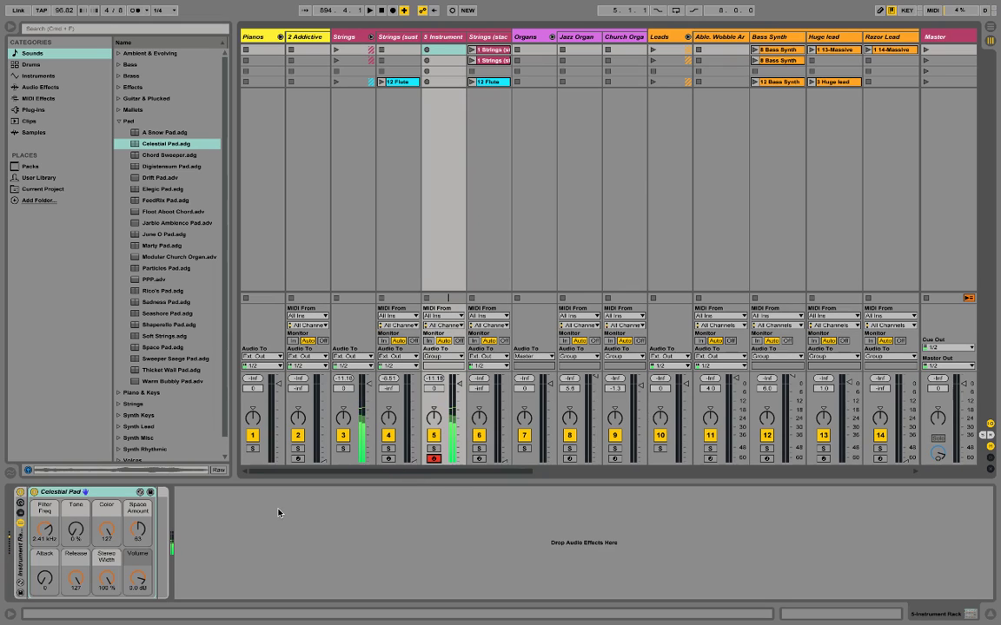
Raise playback volume, dial Tone 100 %, Color 0, Space 112, Release 68, Width 44 %, Filter 124 Hz.
key("XF86AudioRaiseVolume")
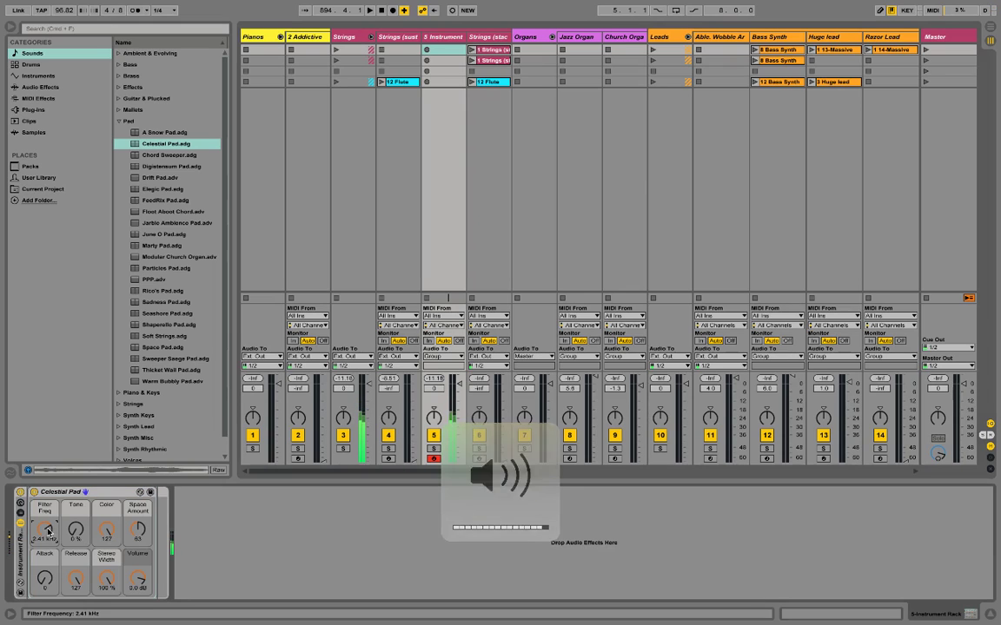
scroll(48, 530, "up", 6)
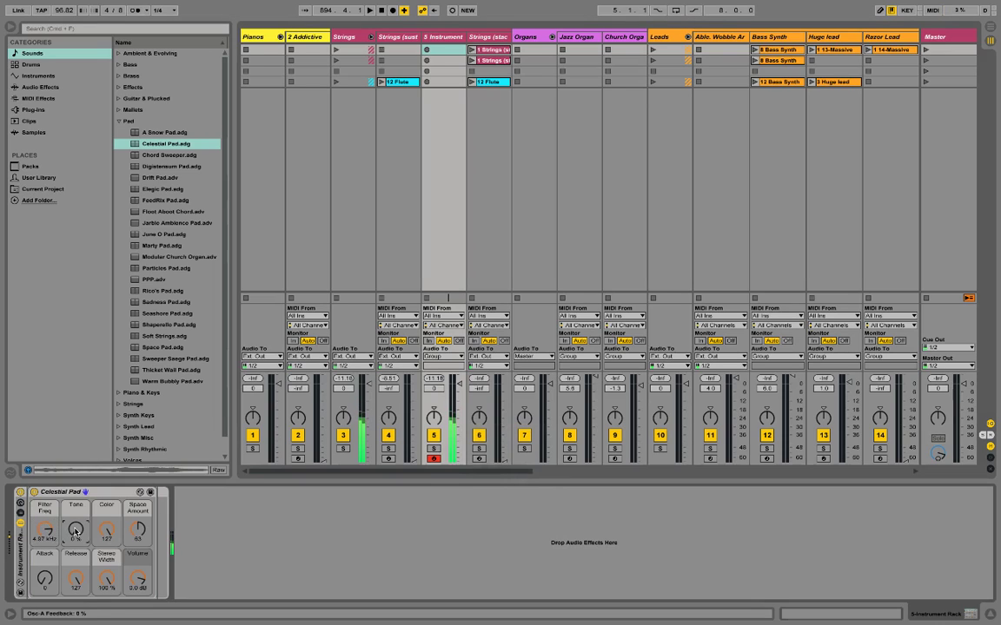
scroll(76, 531, "up", 10)
scroll(105, 530, "down", 10)
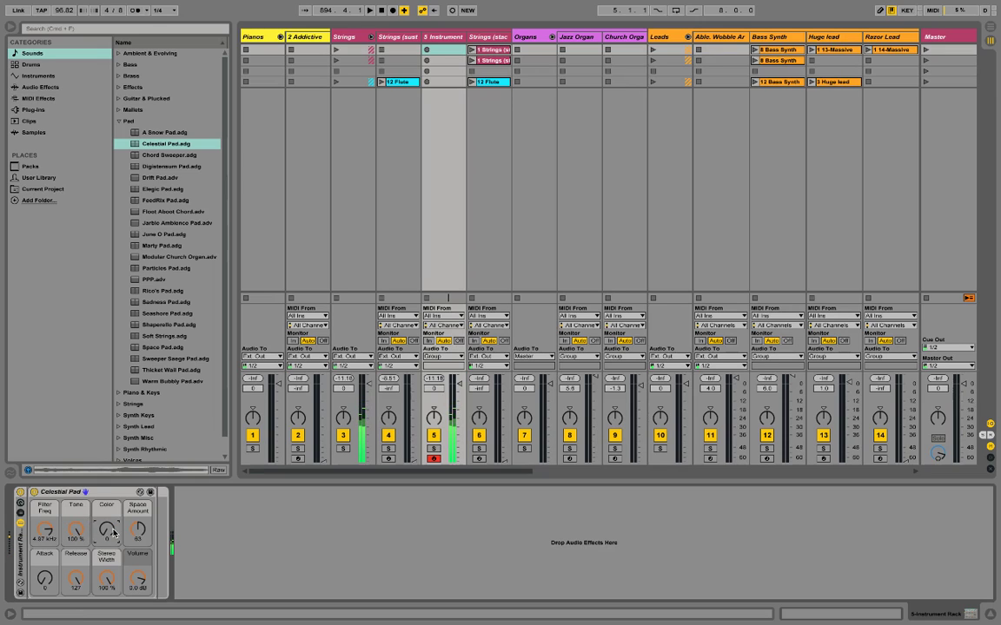
scroll(136, 534, "up", 10)
scroll(139, 530, "down", 2)
scroll(106, 580, "down", 8)
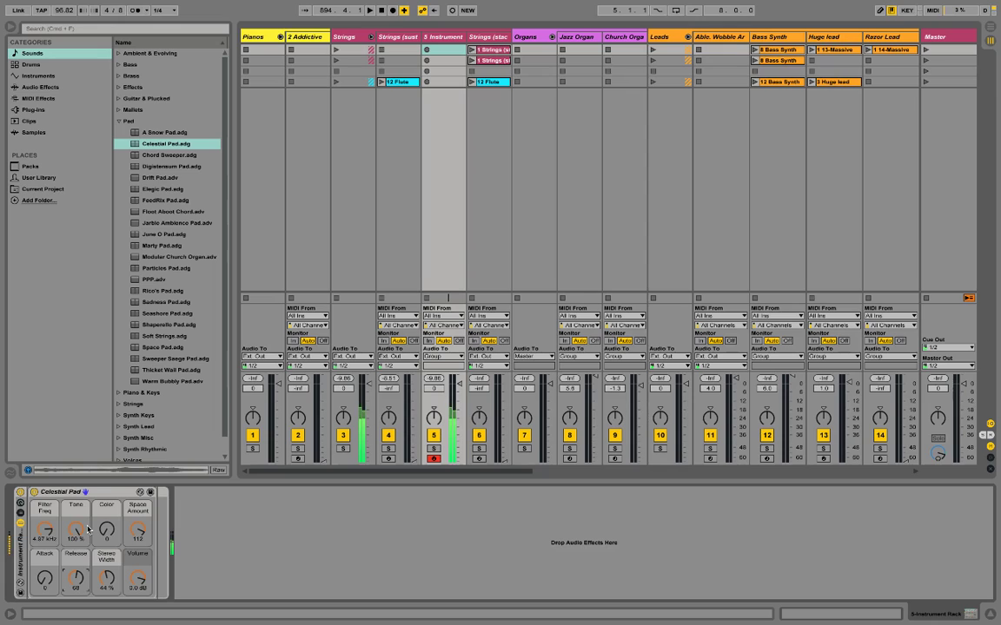
left_click_drag(46, 525, 47, 534)
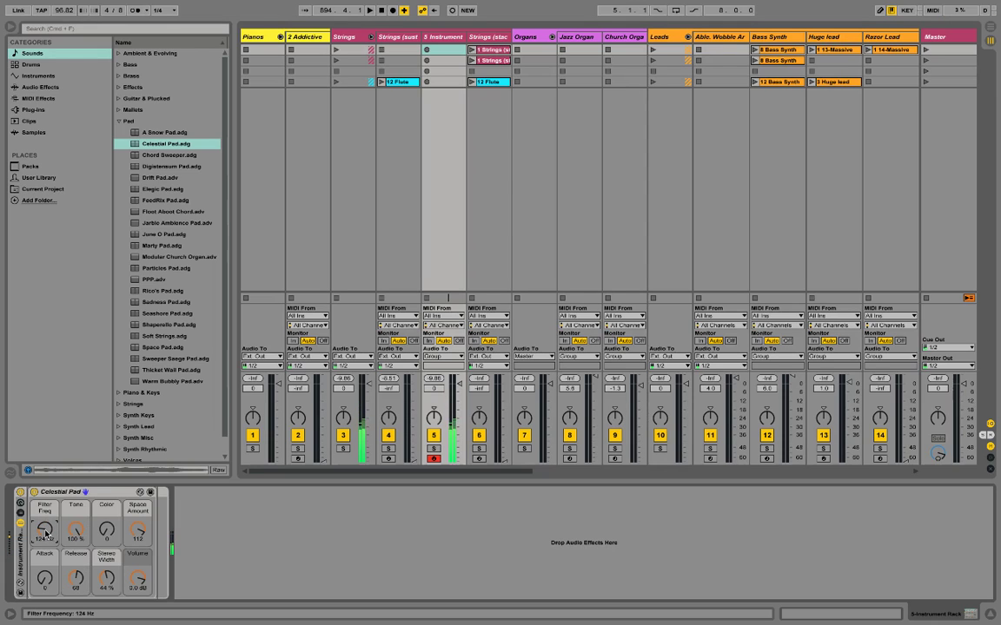